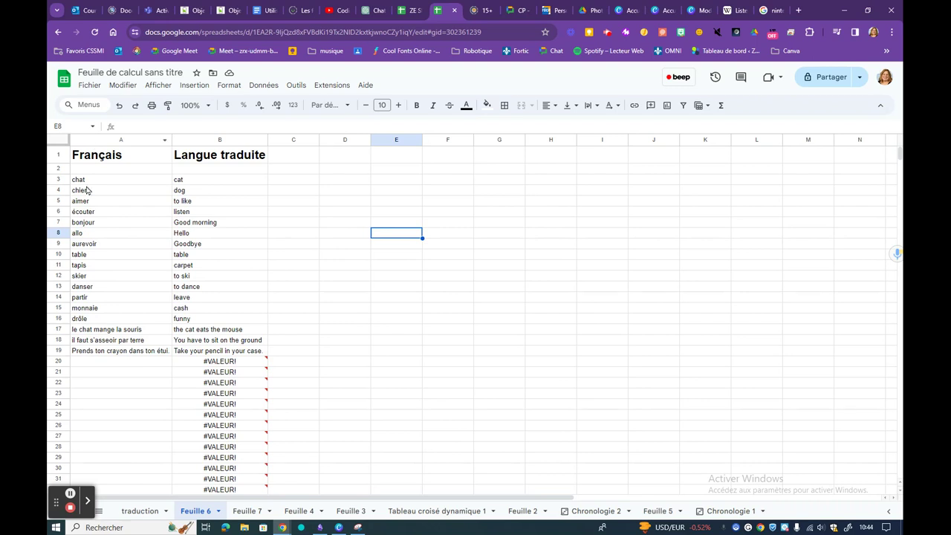
Add 'une souris' in A20 so it translates to 'a mouse', then switch to Feuille 7.
left_click(110, 365)
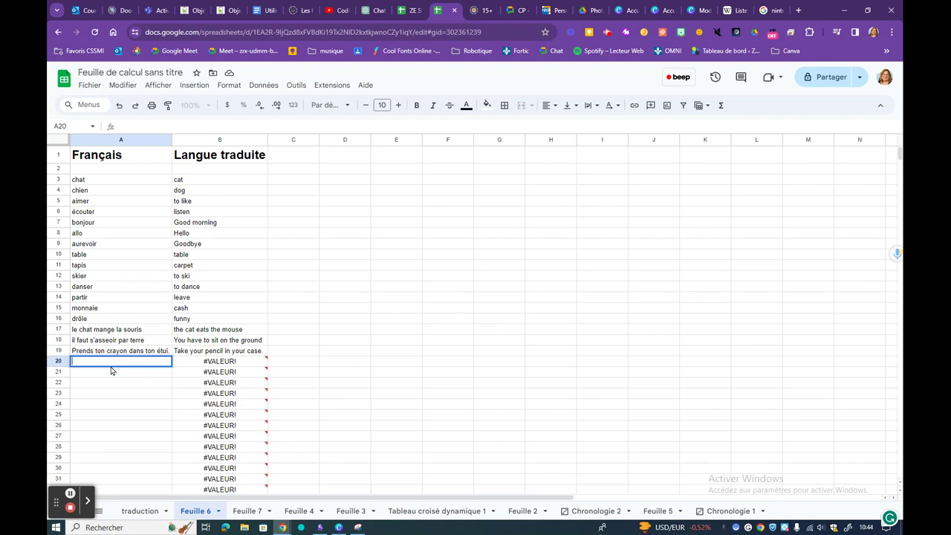
type("lune")
key("BackSpace")
key("BackSpace")
key("BackSpace")
key("BackSpace")
type("une sour")
type("is")
key("Return")
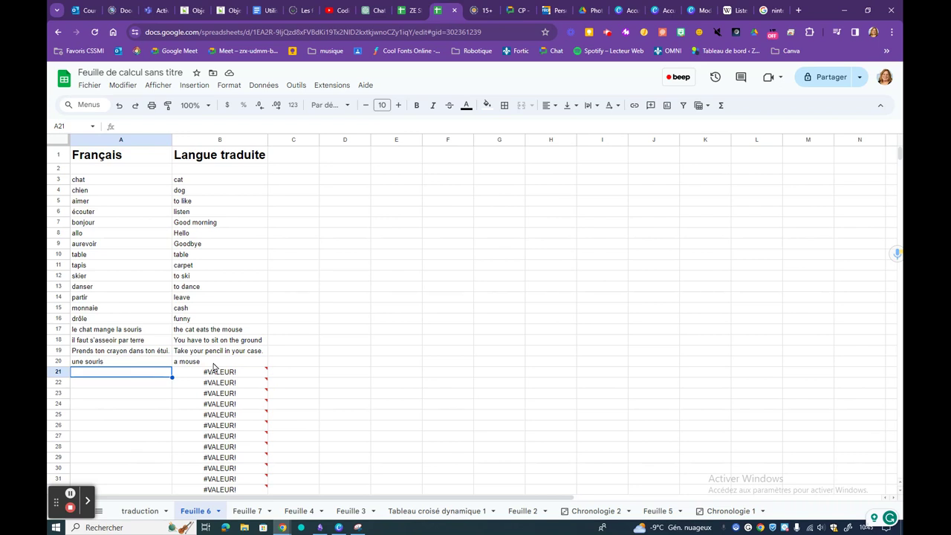
left_click(248, 512)
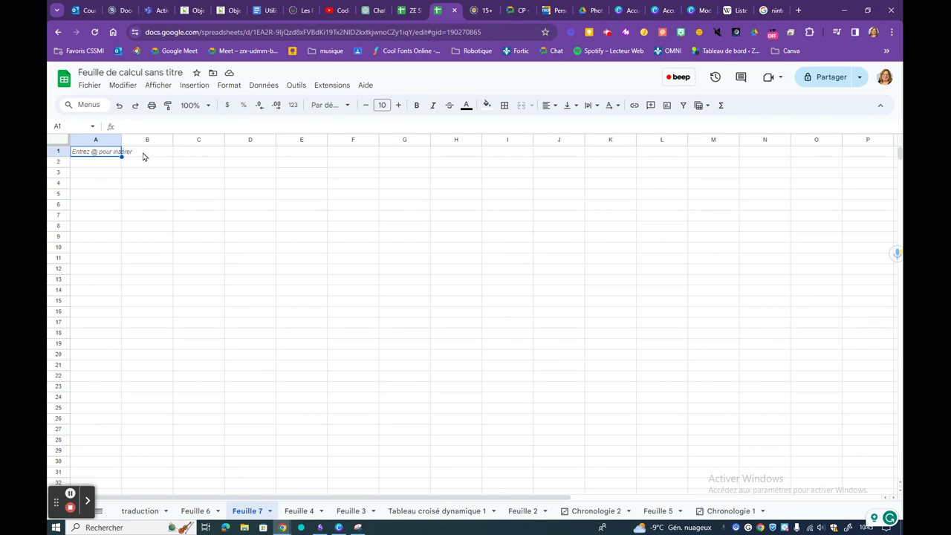
Show the Wikipedia ISO 639-1 code list and scroll to the es and fr codes.
left_click(730, 10)
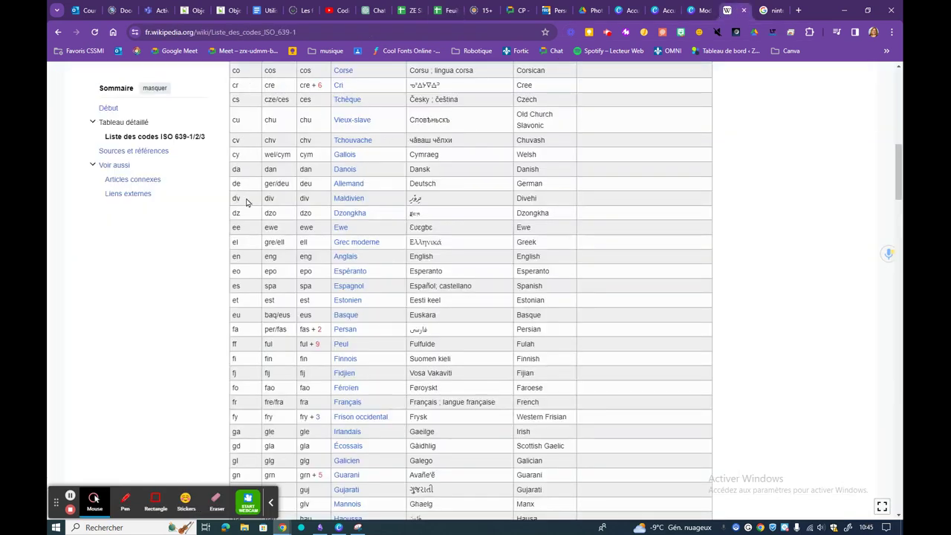
scroll(243, 134, "up", 5)
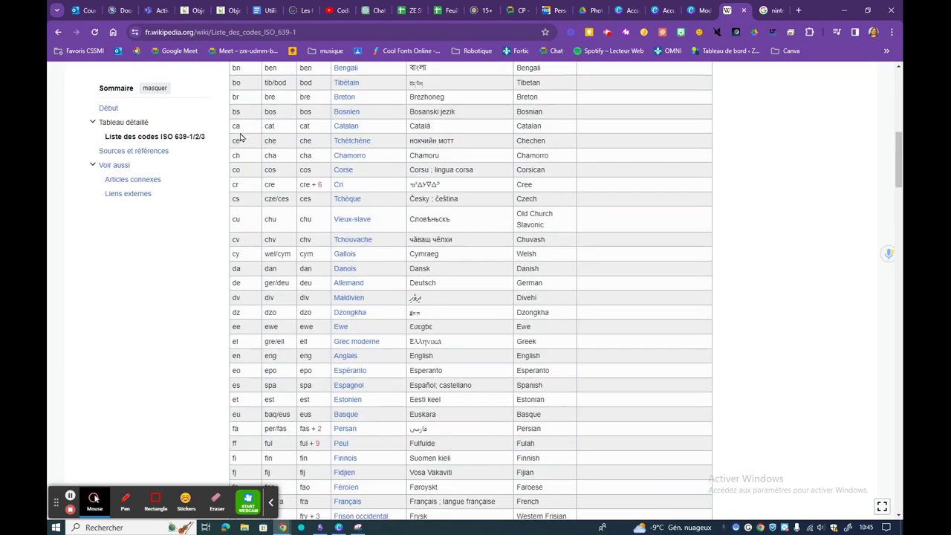
scroll(239, 135, "up", 4)
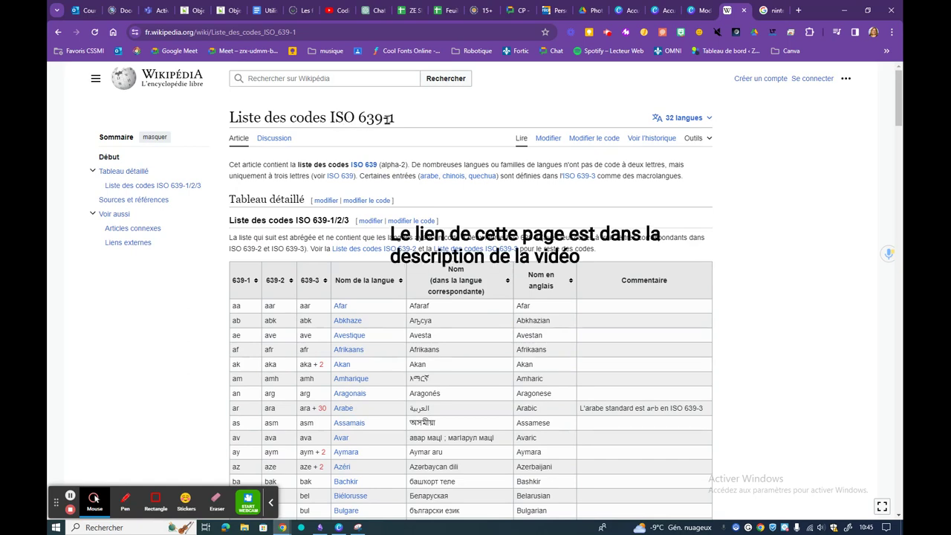
scroll(294, 237, "down", 2)
scroll(260, 263, "down", 1)
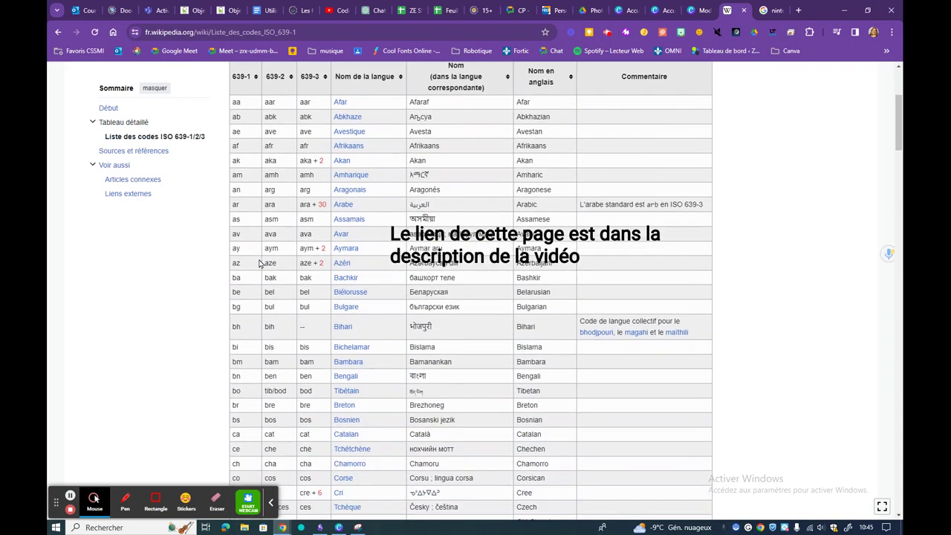
scroll(260, 263, "down", 2)
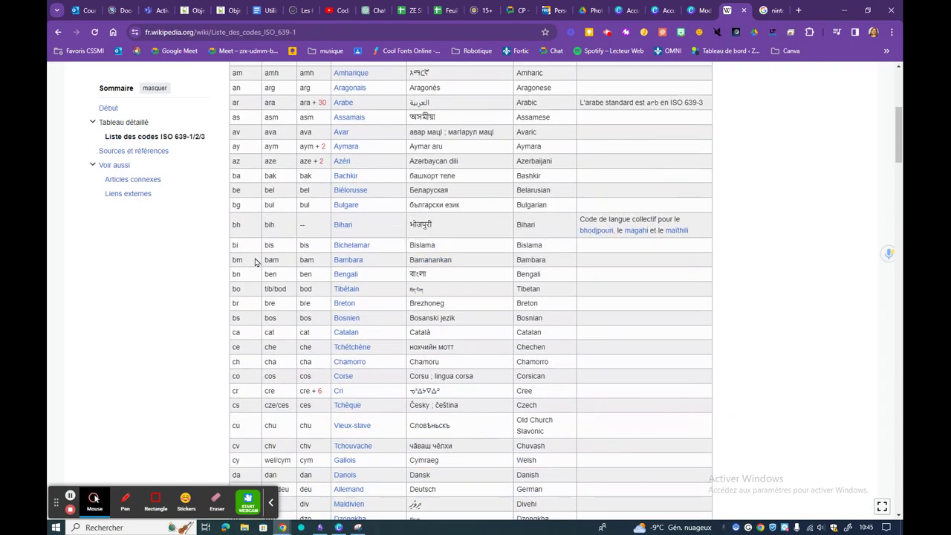
scroll(255, 261, "down", 2)
scroll(251, 264, "down", 2)
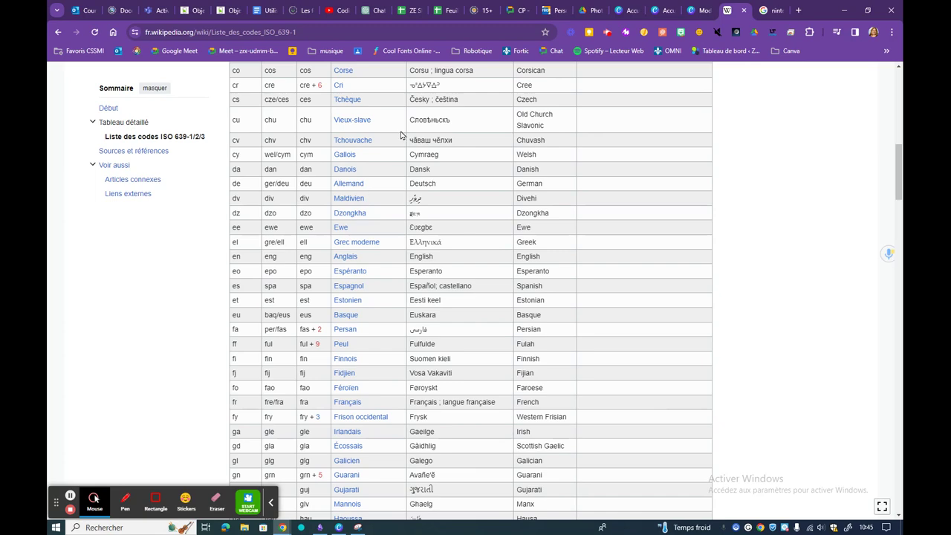
Head Feuille 7 with 'Espagnol' in A1 and 'Français' in B1, beginning a formula in B2.
left_click(446, 11)
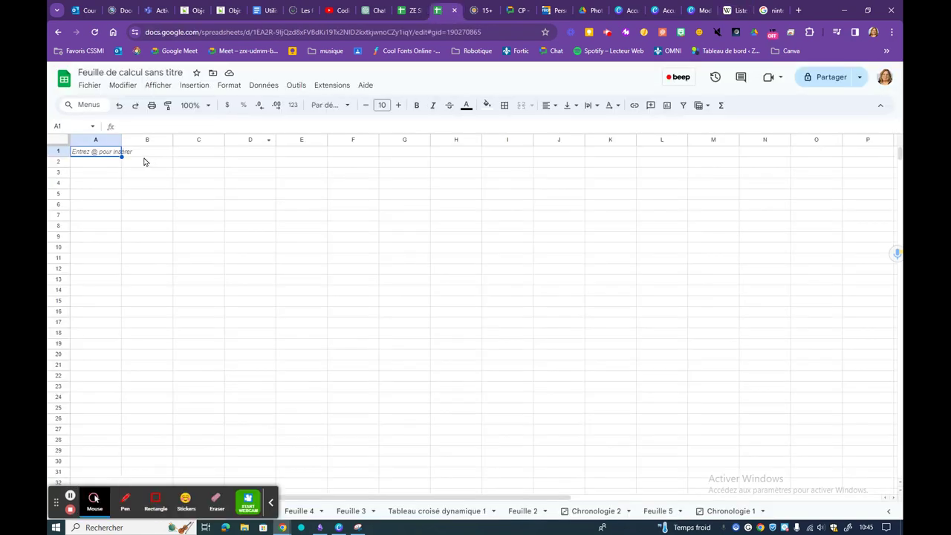
left_click(110, 153)
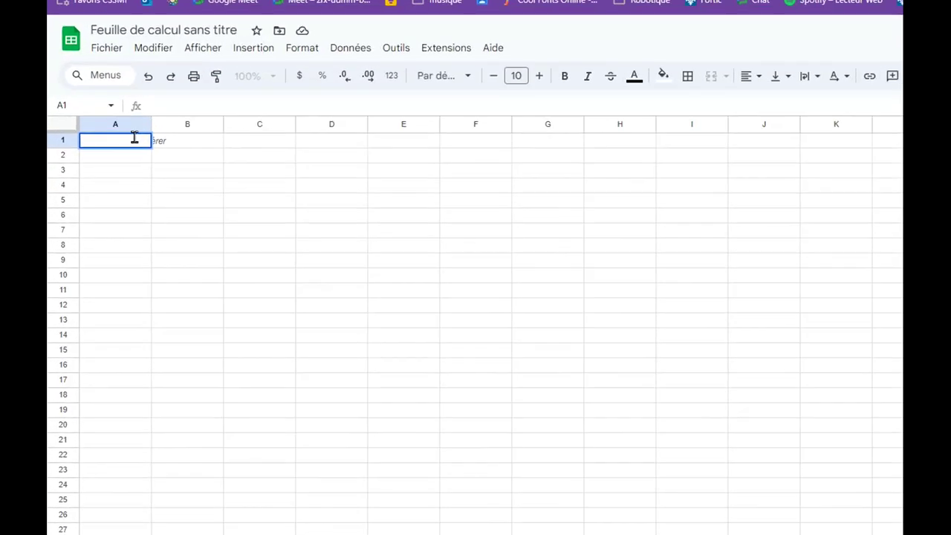
type("Es")
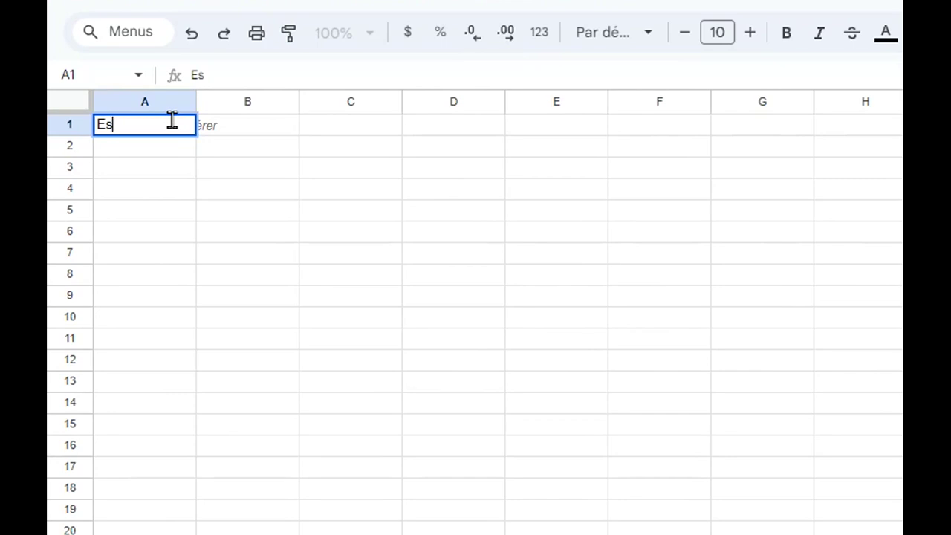
type("pagnol")
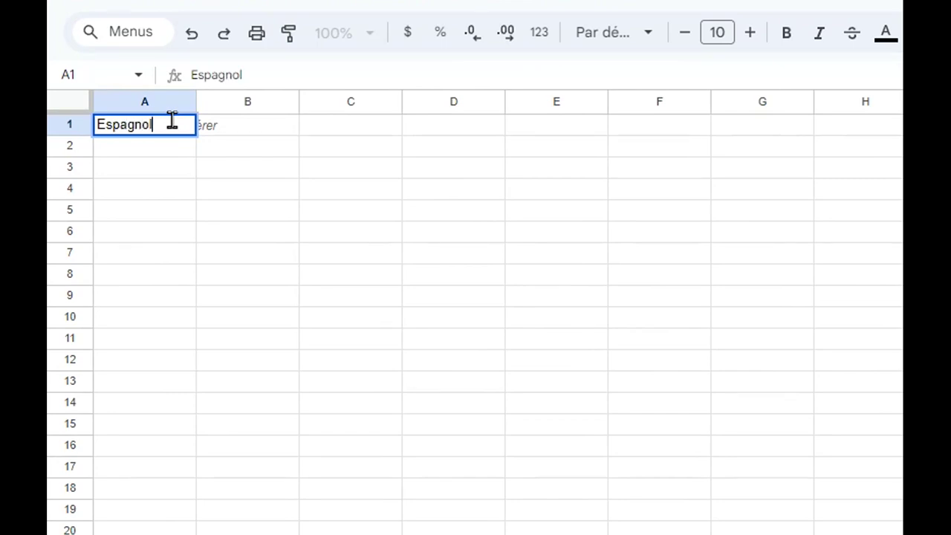
double_click(278, 125)
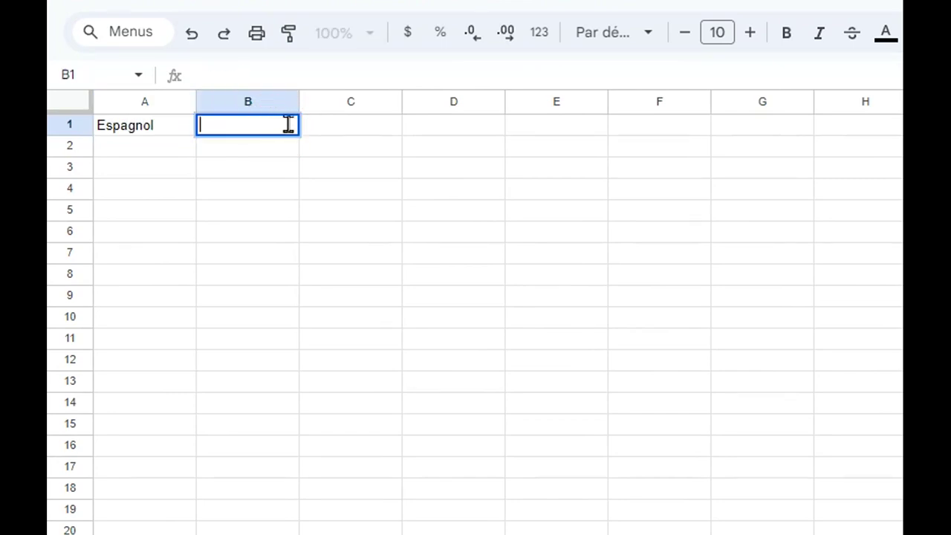
type("Fr")
type("ançais")
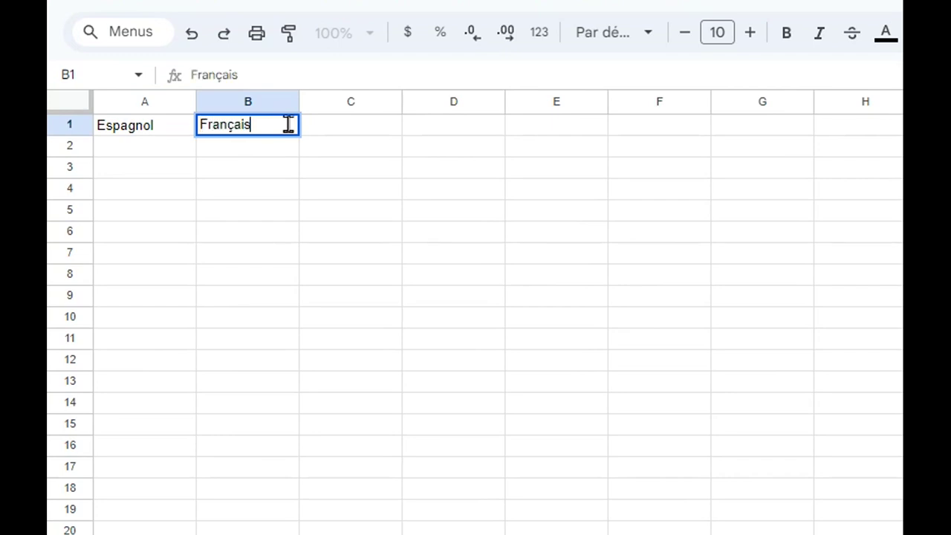
double_click(251, 152)
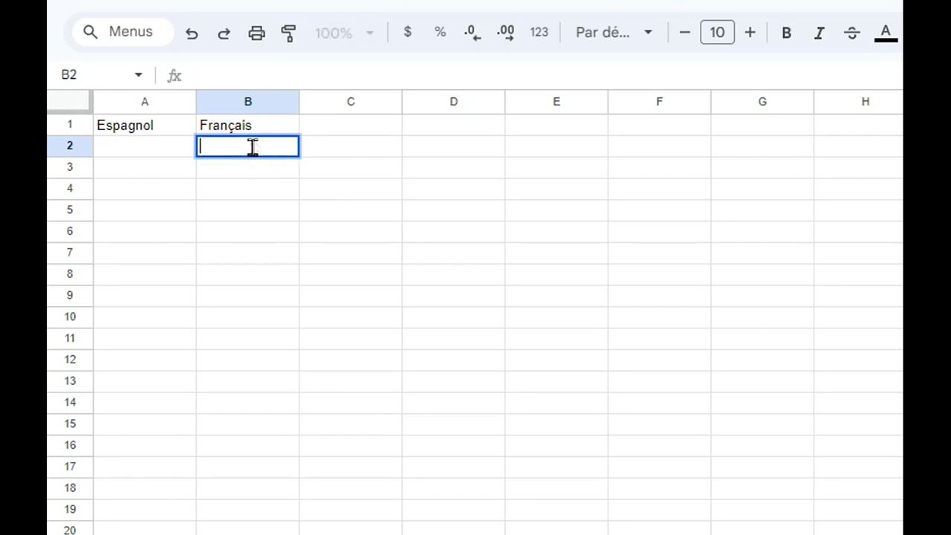
type("=")
type("goog")
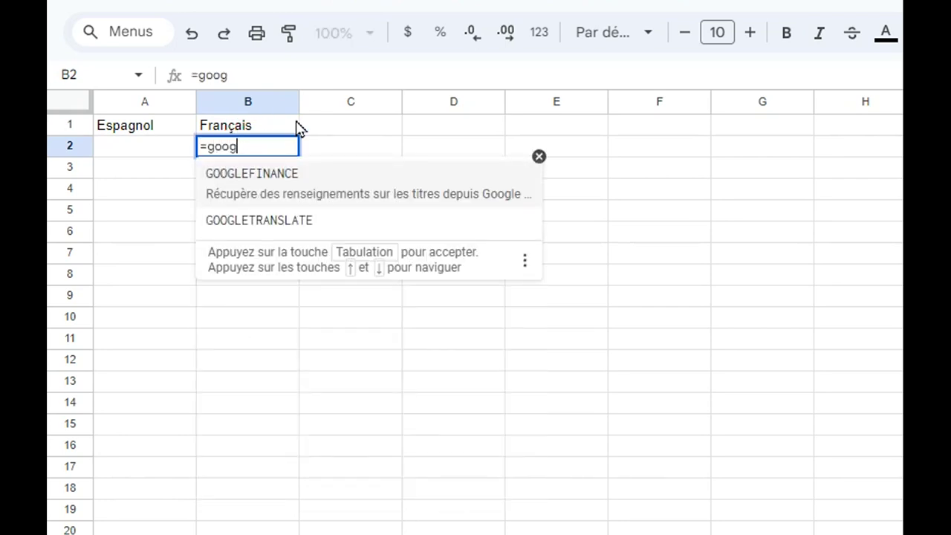
type("l")
Build B2's formula as GOOGLETRANSLATE(A2;"es";"fr") to translate Spanish into French.
left_click(280, 213)
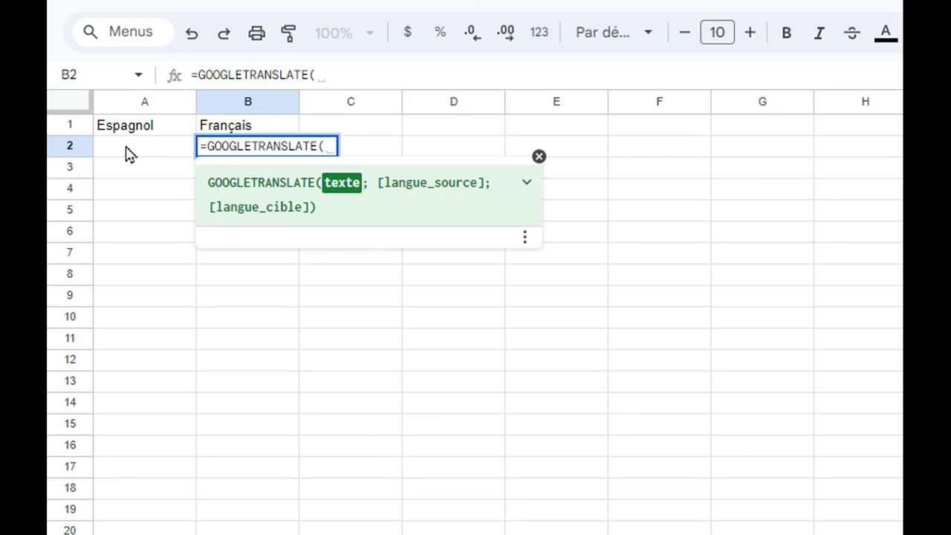
left_click(129, 154)
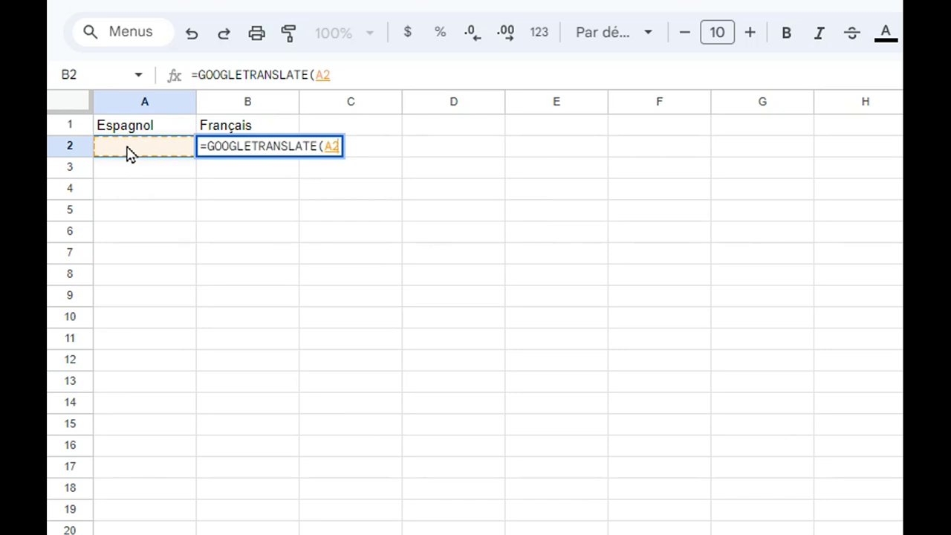
type(";")
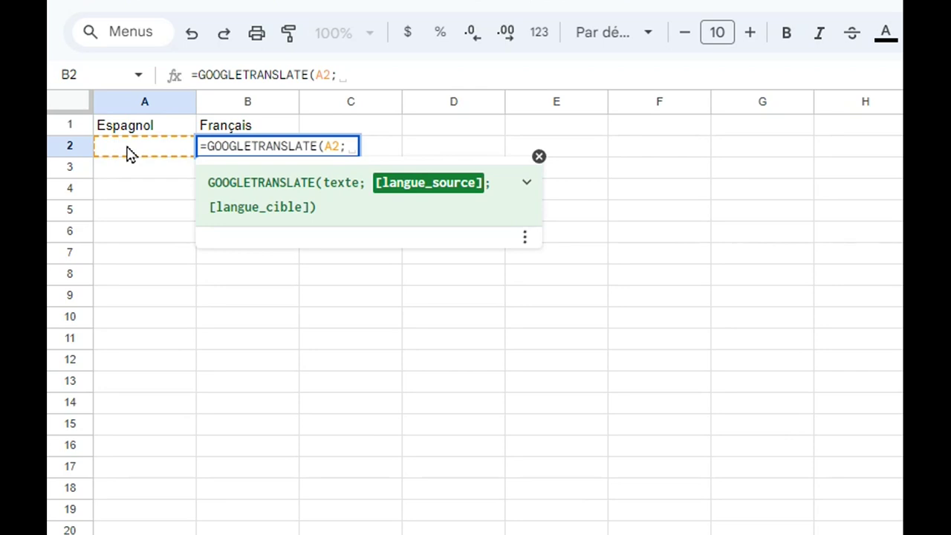
type("\"")
type("es")
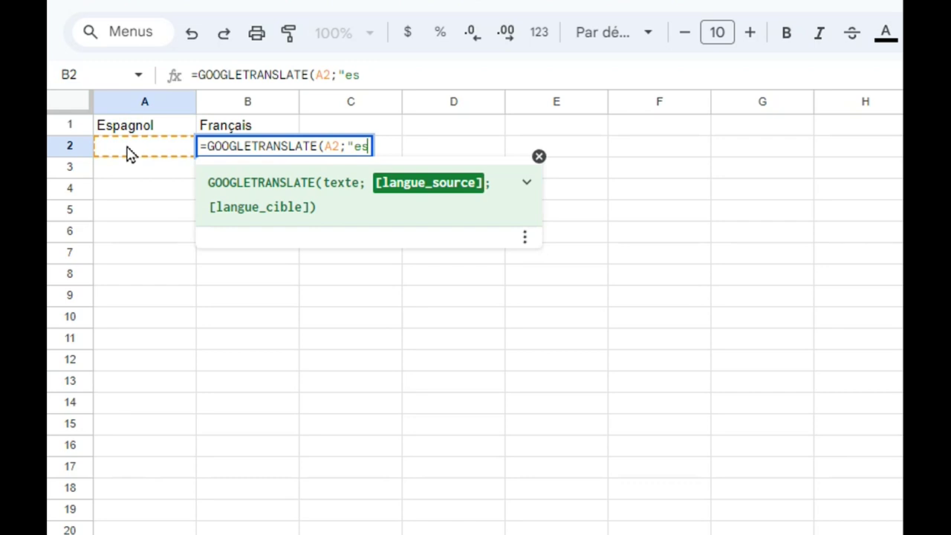
type("\"")
type(";")
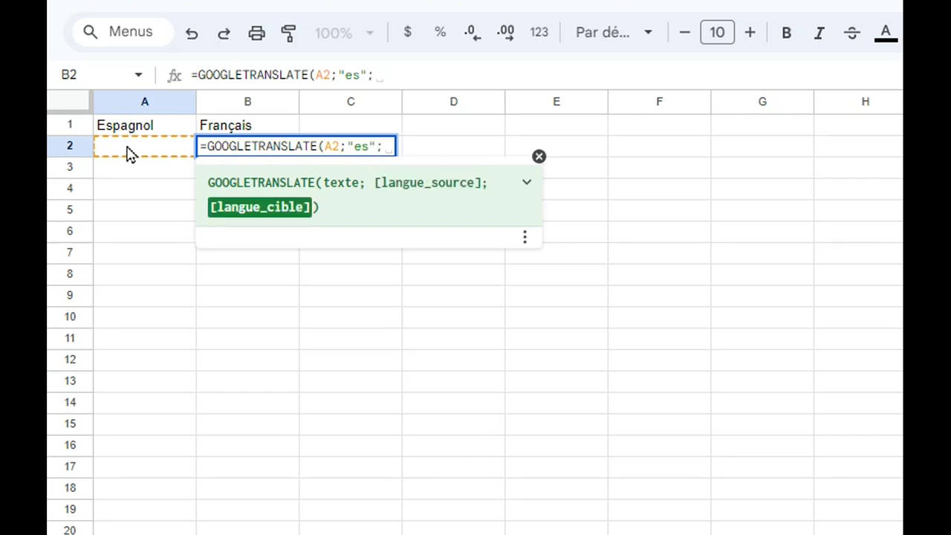
type("\"")
type("fr")
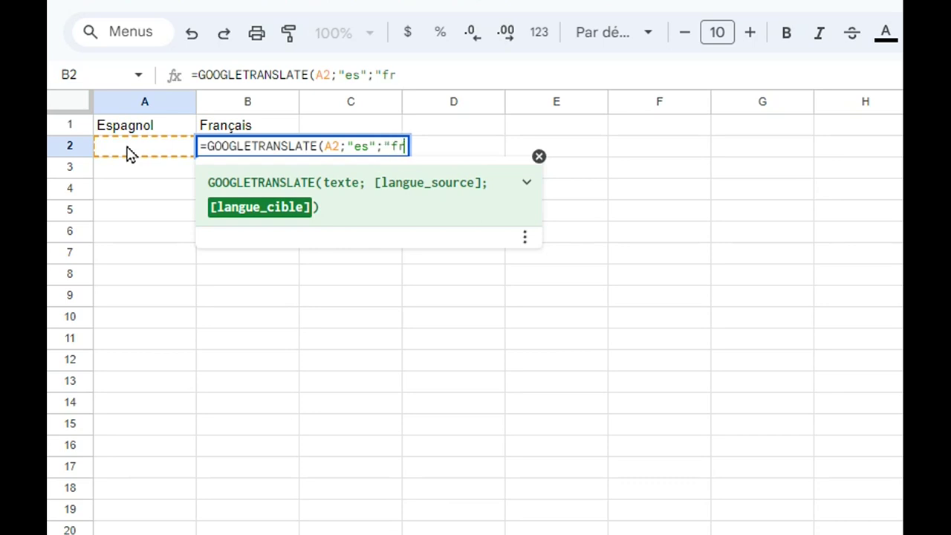
type("\"")
type(")")
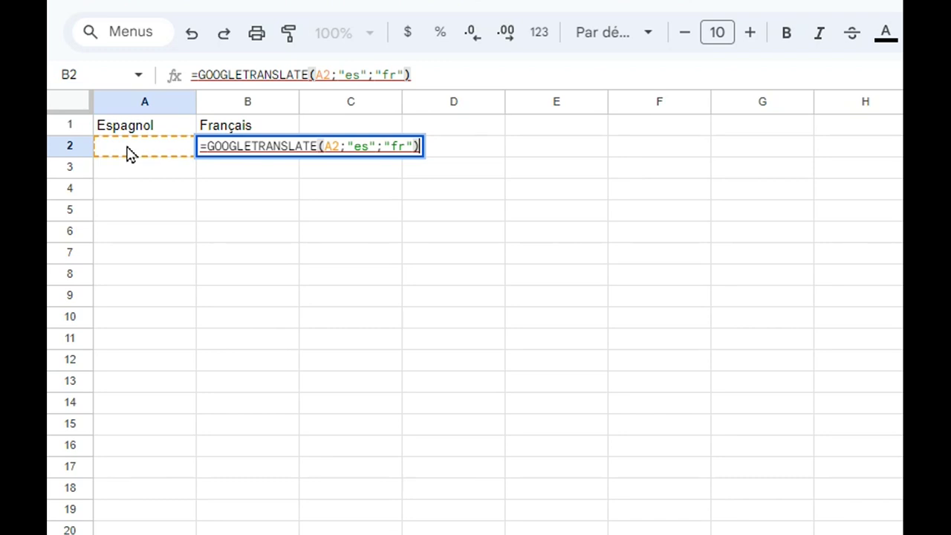
Commit B2's formula and enter 'gato' in A2 so B2 shows 'chat'.
key("Return")
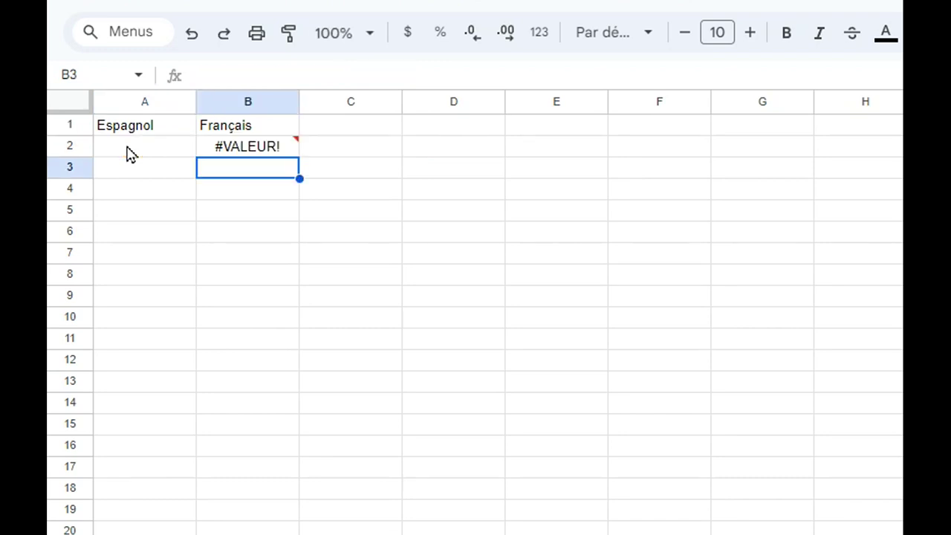
mouse_move(261, 152)
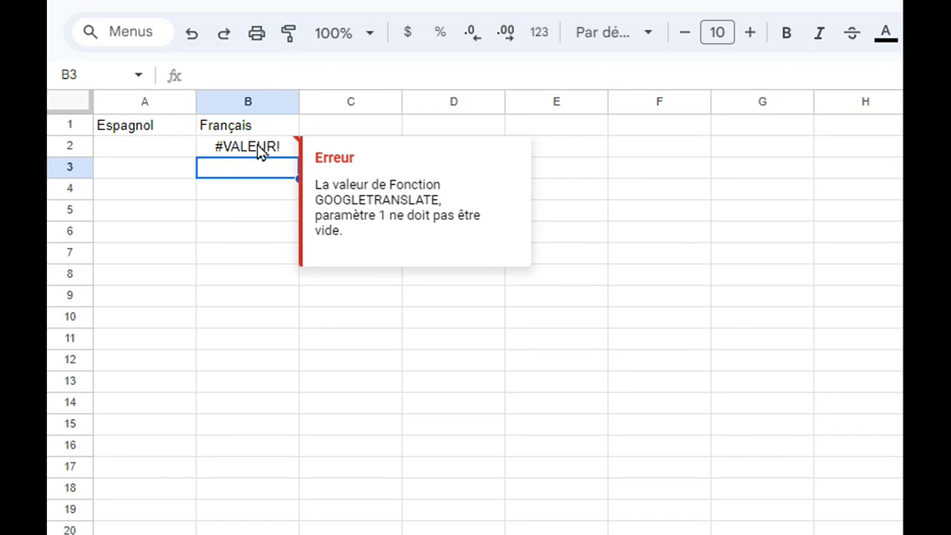
double_click(153, 147)
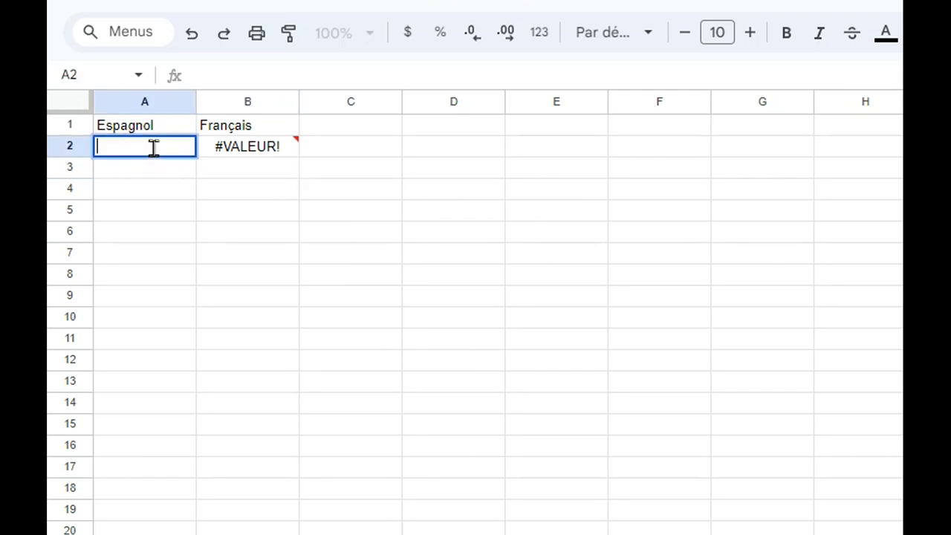
type("gat")
type("o")
key("Return")
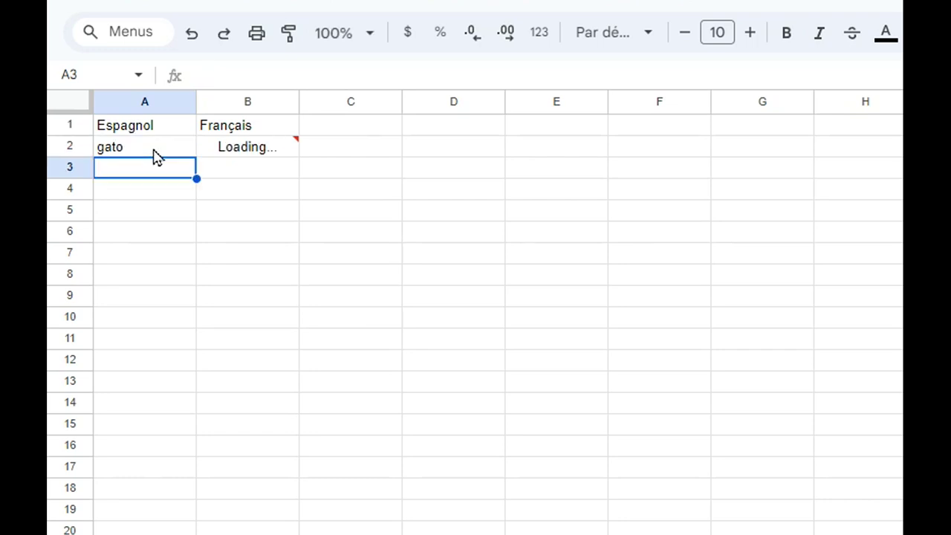
left_click(247, 150)
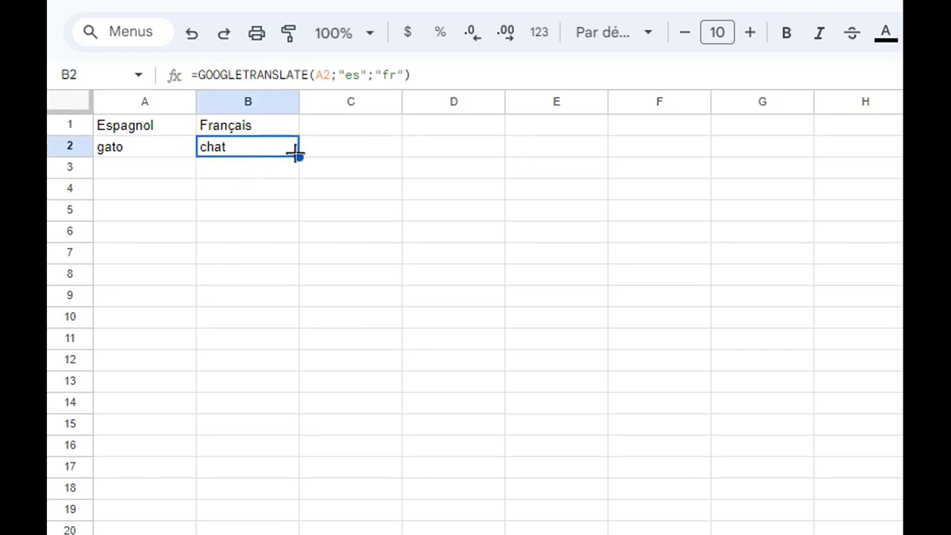
Undo the 'gato' entry and fill B2's translation formula down to B26.
left_click(190, 43)
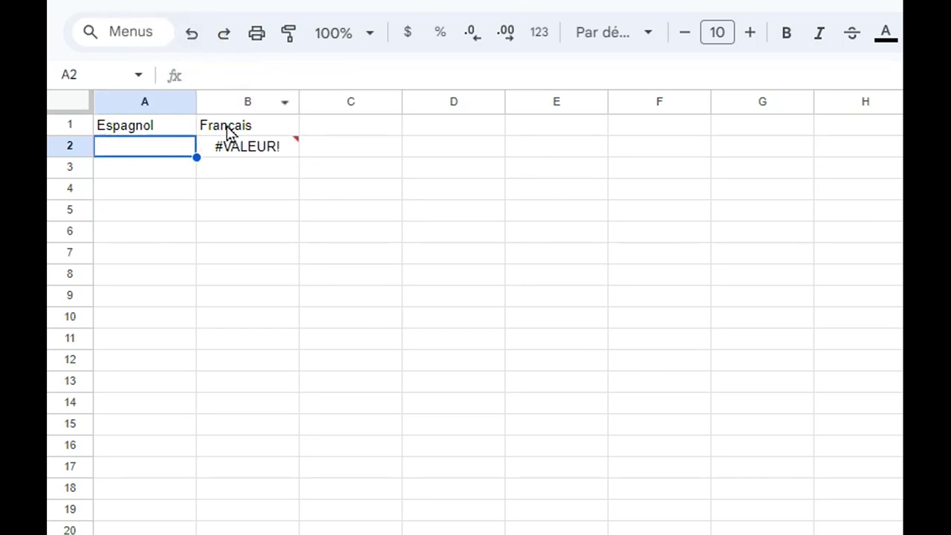
left_click(245, 148)
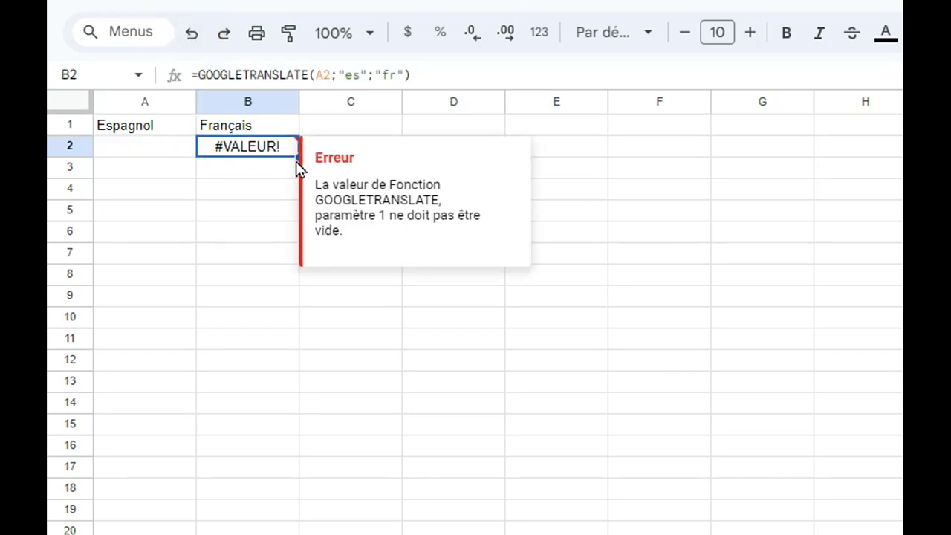
left_click(296, 157)
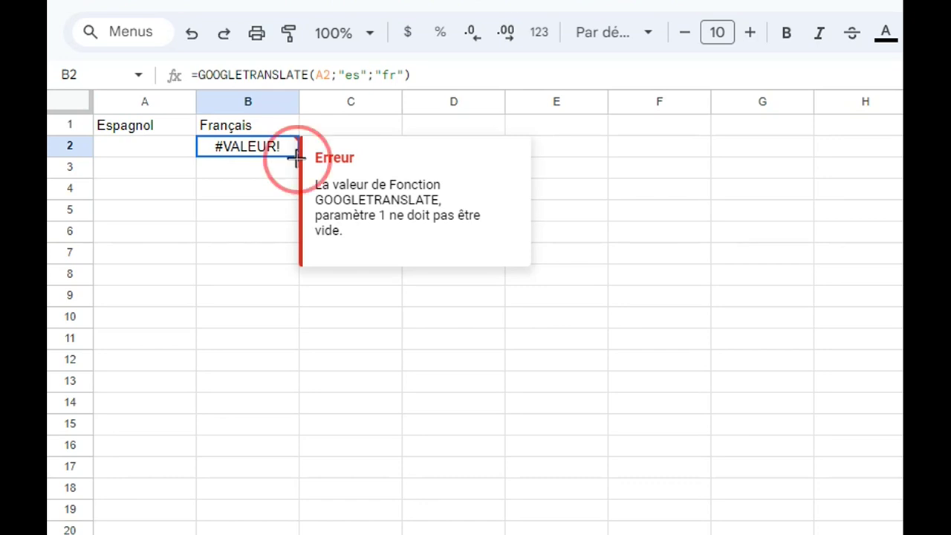
left_click_drag(297, 157, 301, 531)
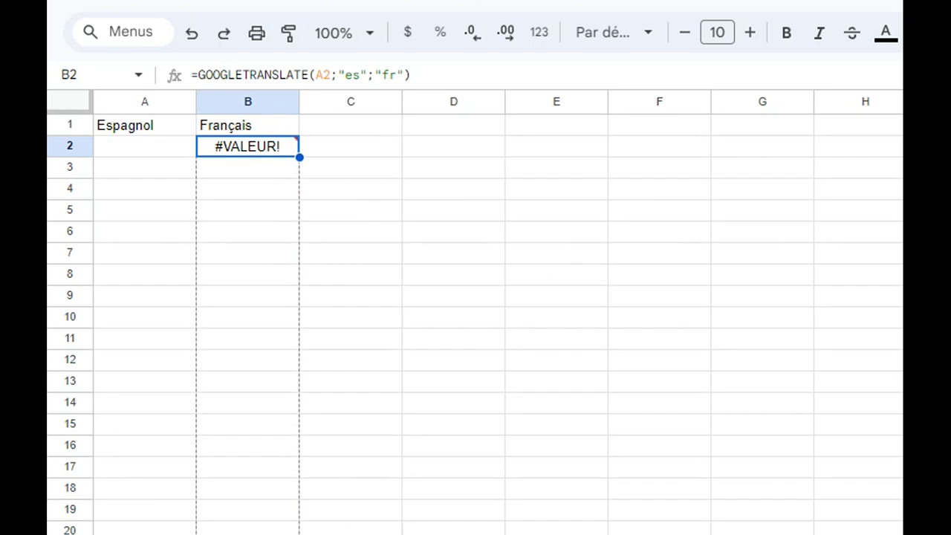
left_click_drag(301, 532, 301, 531)
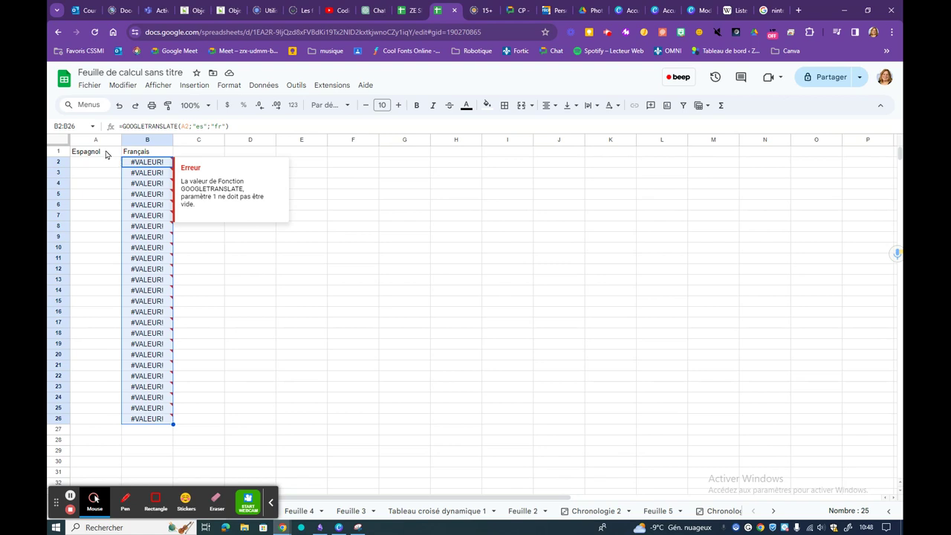
Rename the A1 header from Espagnol to 'Anglais'.
double_click(106, 151)
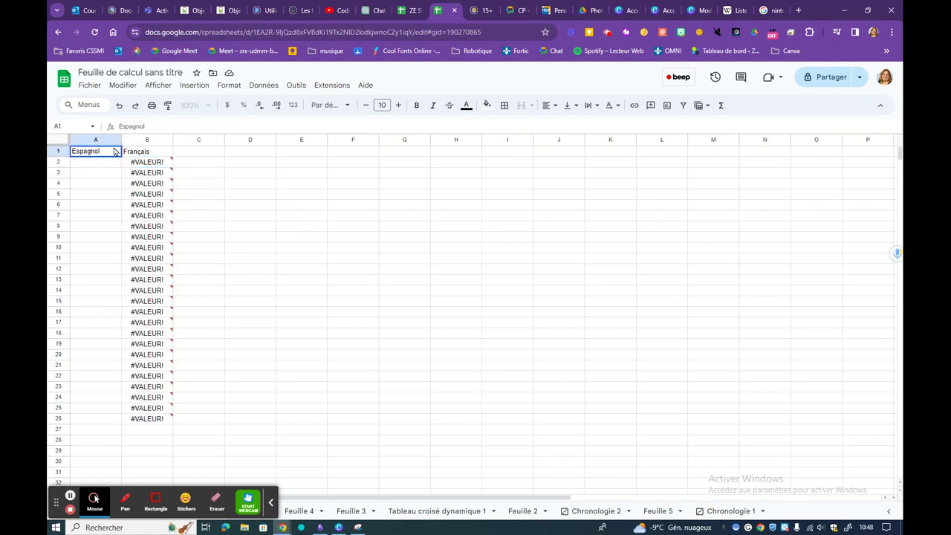
key("BackSpace")
key("BackSpace")
key("BackSpace")
key("BackSpace")
key("BackSpace")
key("BackSpace")
key("BackSpace")
type("Anglais")
Clear the copied formulas from B2:B26.
left_click_drag(161, 162, 157, 174)
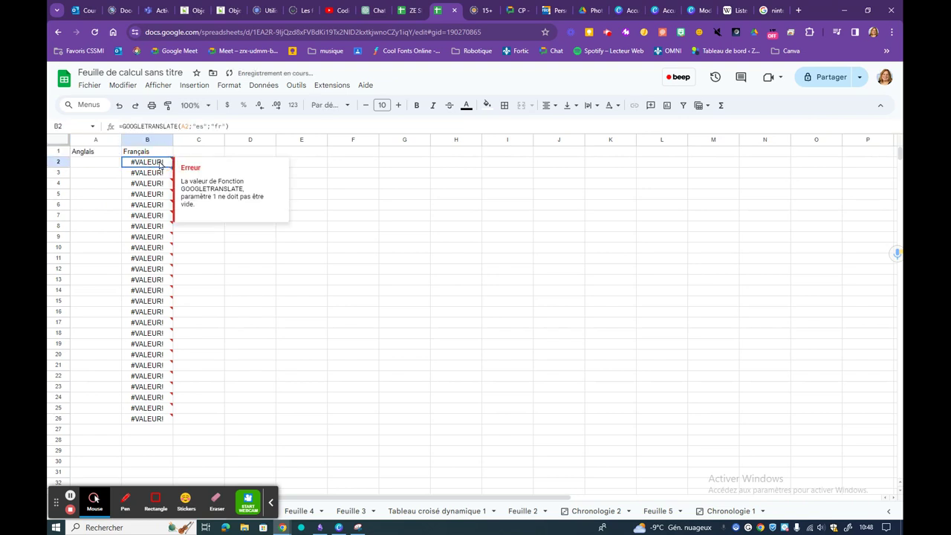
left_click_drag(152, 229, 163, 419)
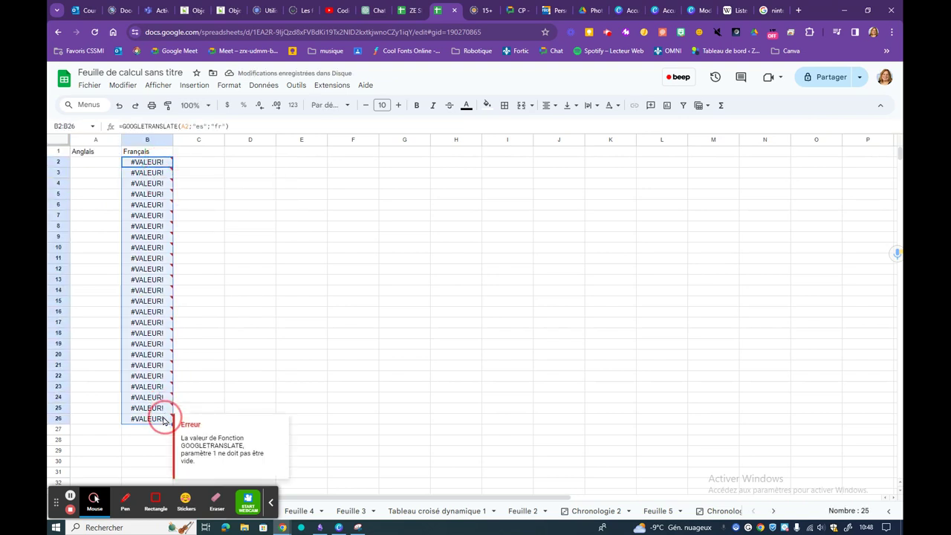
key("Delete")
Enter =GOOGLETRANSLATE(A2;"en";"fr") in B2 to translate English into French.
double_click(141, 162)
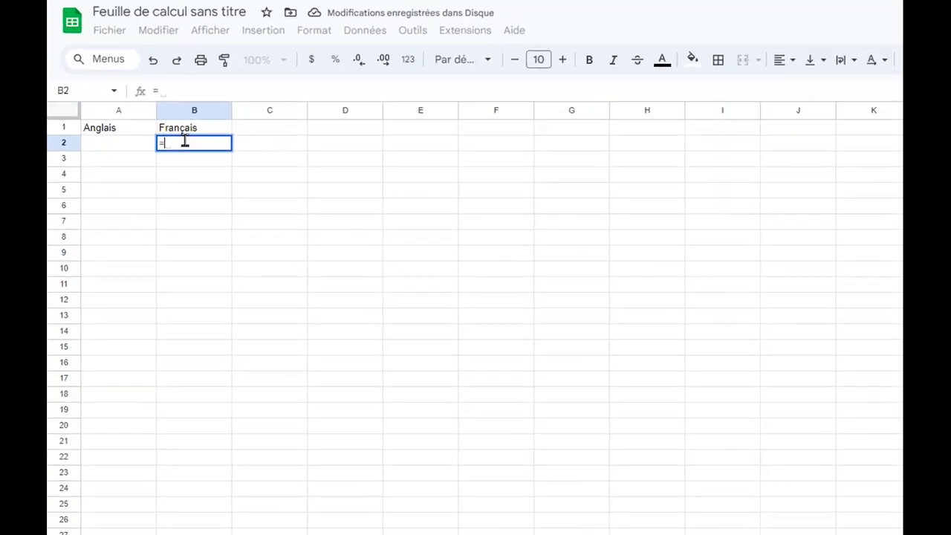
type("=gp")
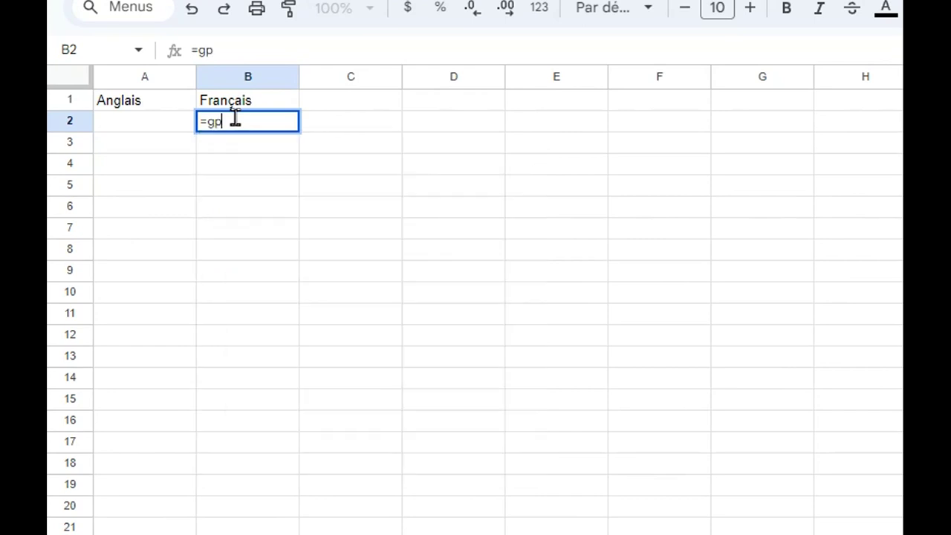
key("BackSpace")
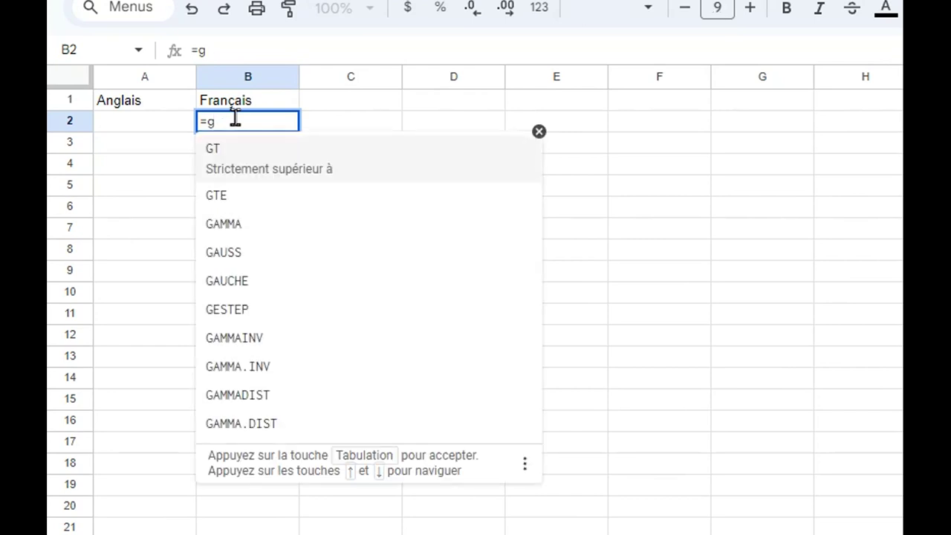
type("oo")
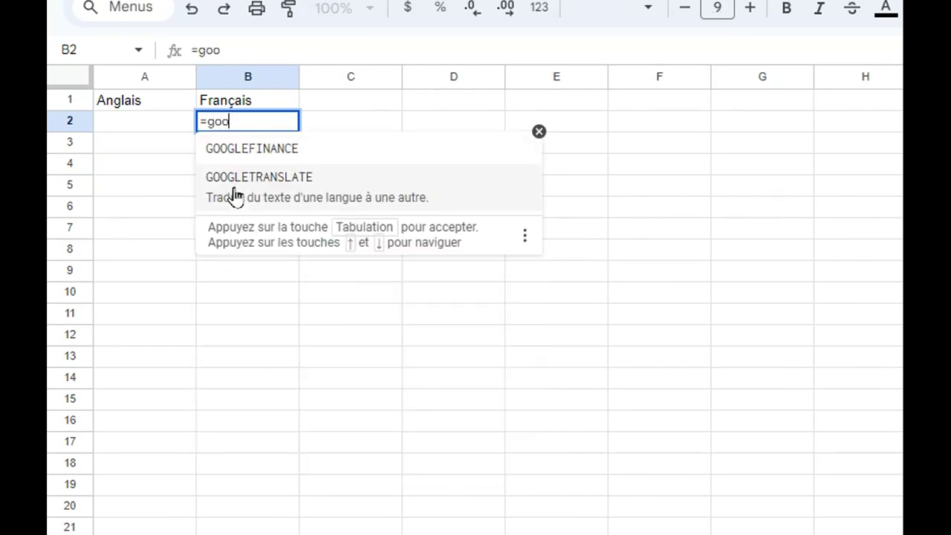
left_click(235, 195)
left_click(130, 130)
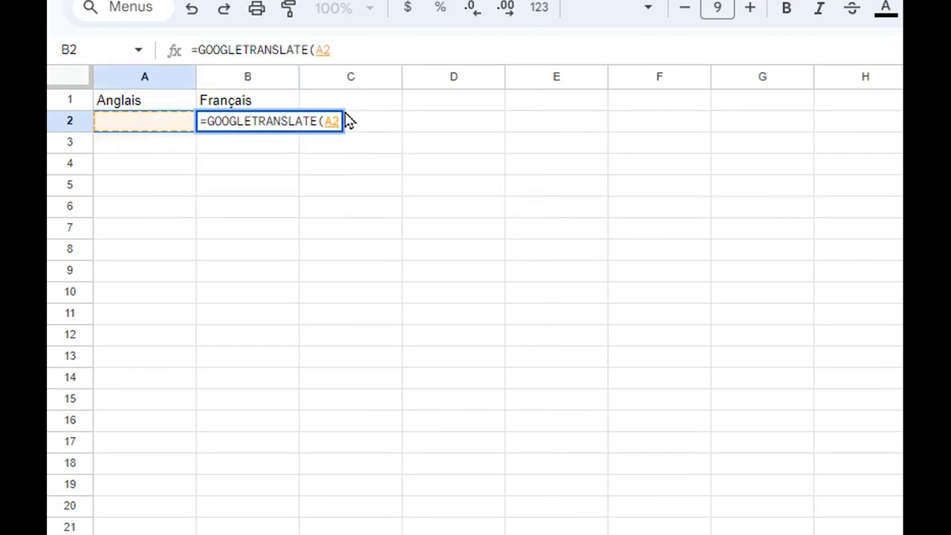
type(";\"")
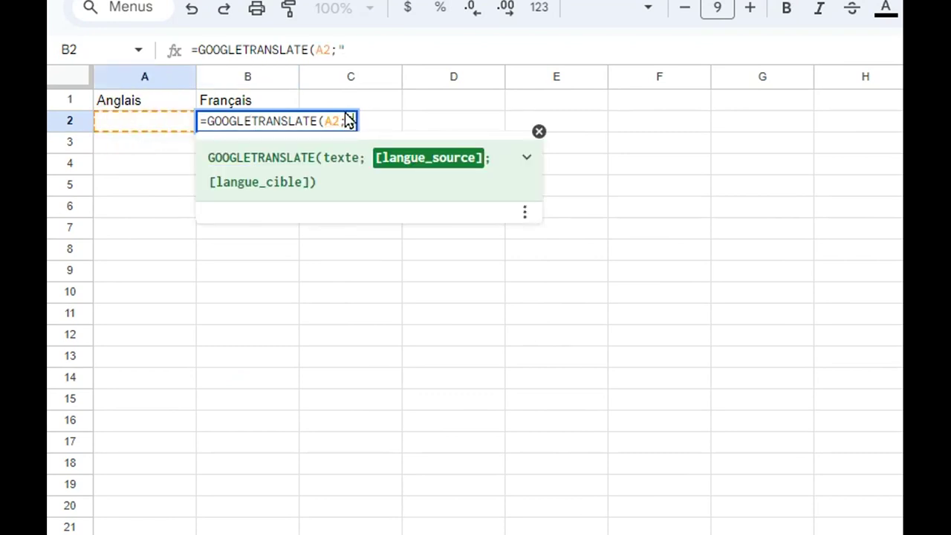
type("e")
type("n\";")
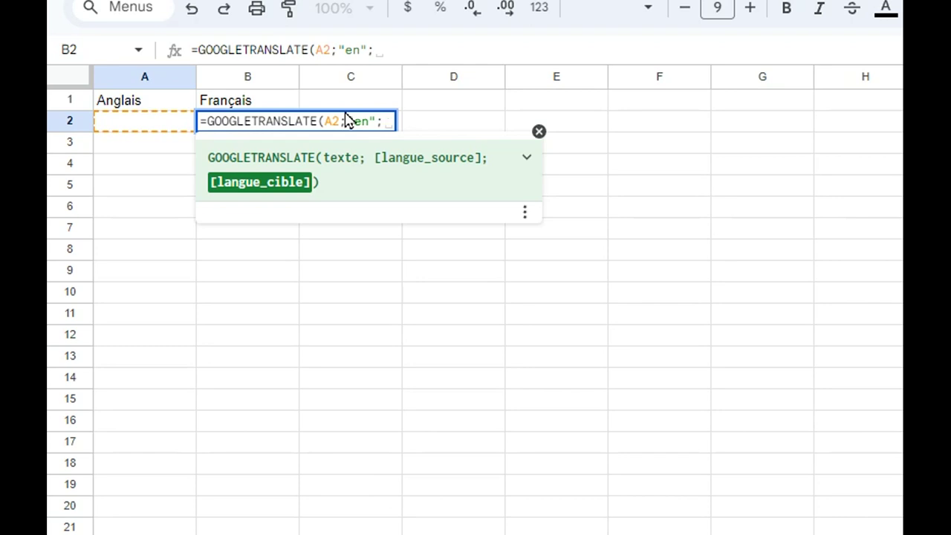
type("\"")
type("fr\"")
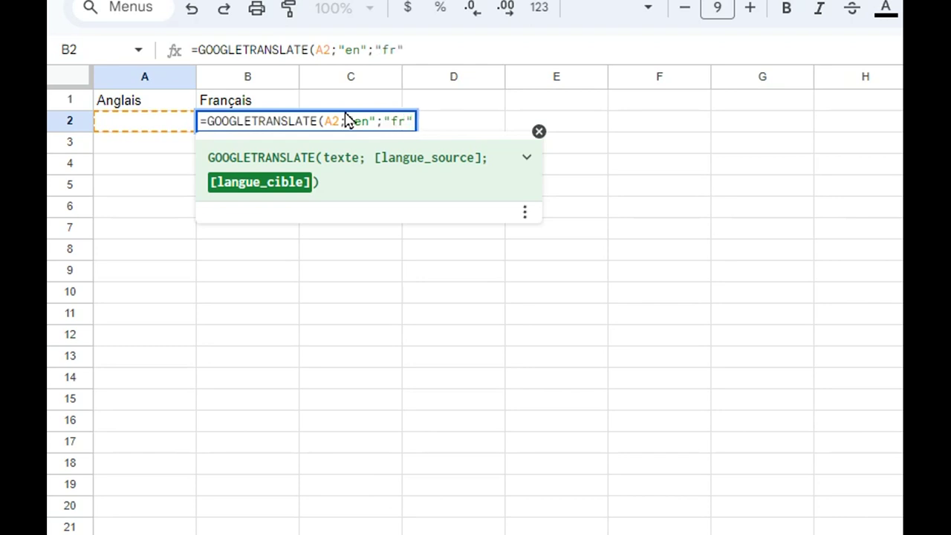
type(")")
key("Return")
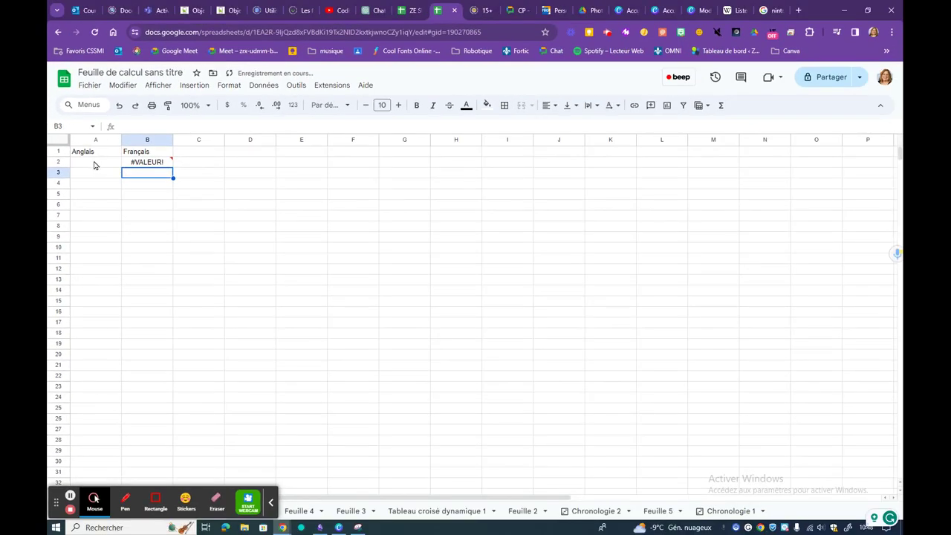
Fill B2's formula down to B29 and enter 'i wish' in A2, giving 'je souhaite'.
left_click(168, 166)
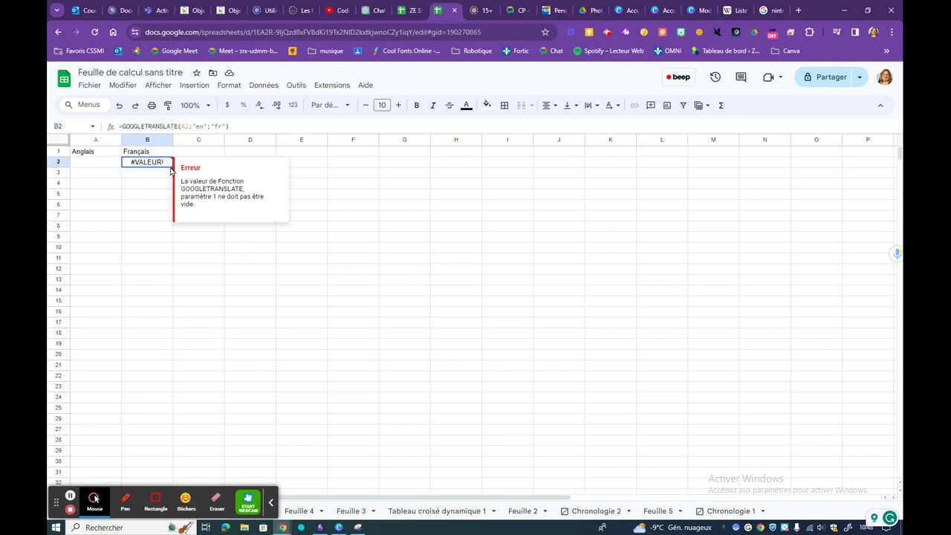
left_click_drag(172, 167, 170, 451)
double_click(96, 162)
type("i")
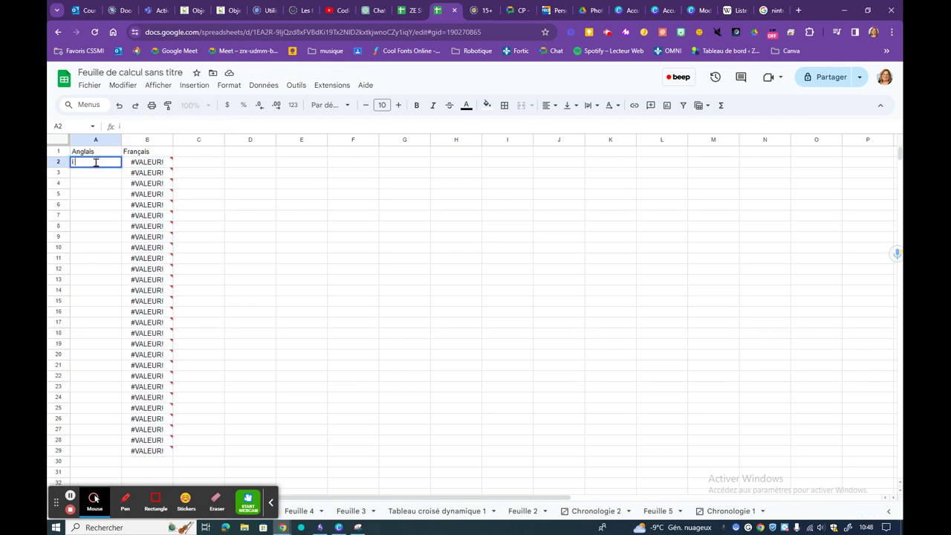
type(" wish")
key("Return")
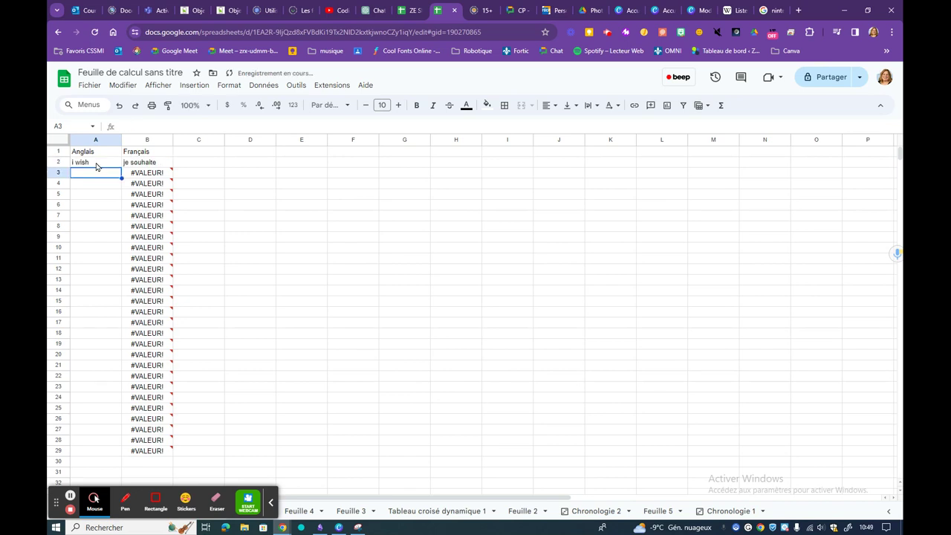